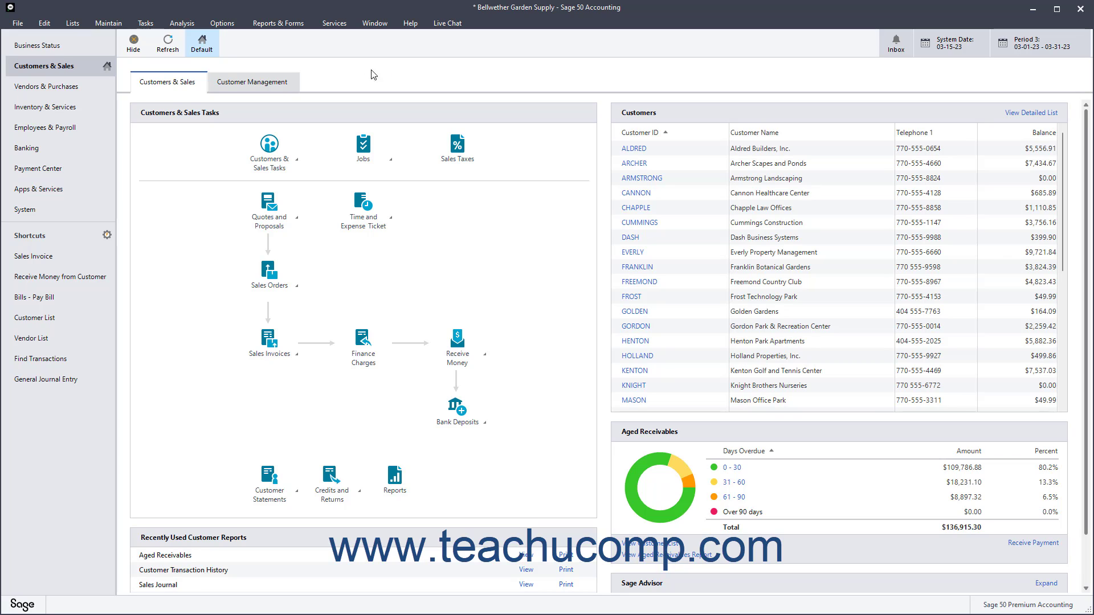
Step: Open a blank Write Checks form from the Tasks menu
{"action": "left_click", "coordinate": [150, 25]}
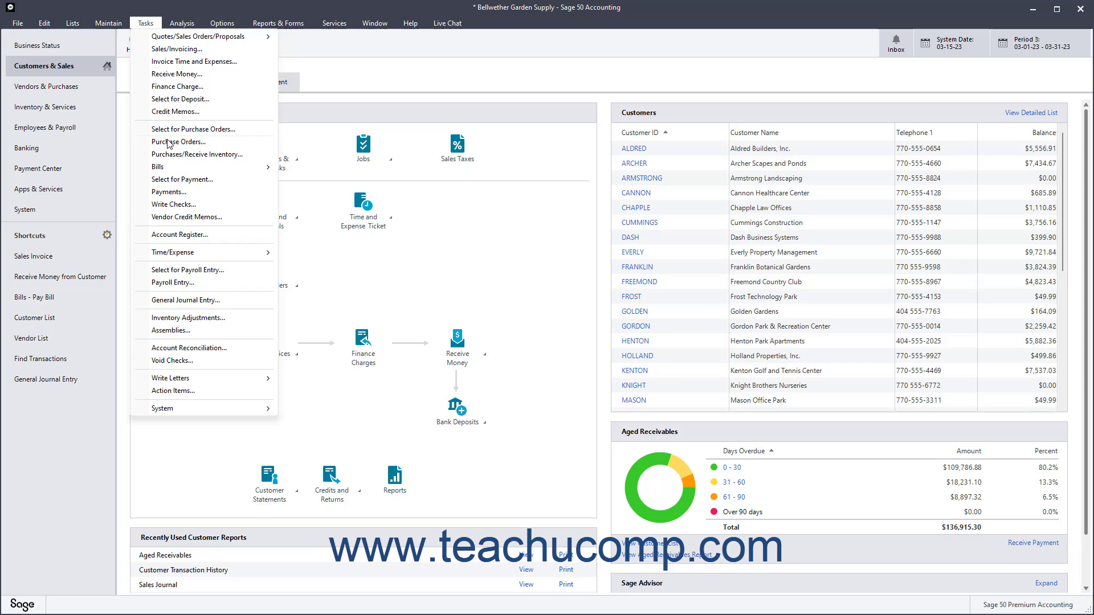
{"action": "left_click", "coordinate": [172, 205]}
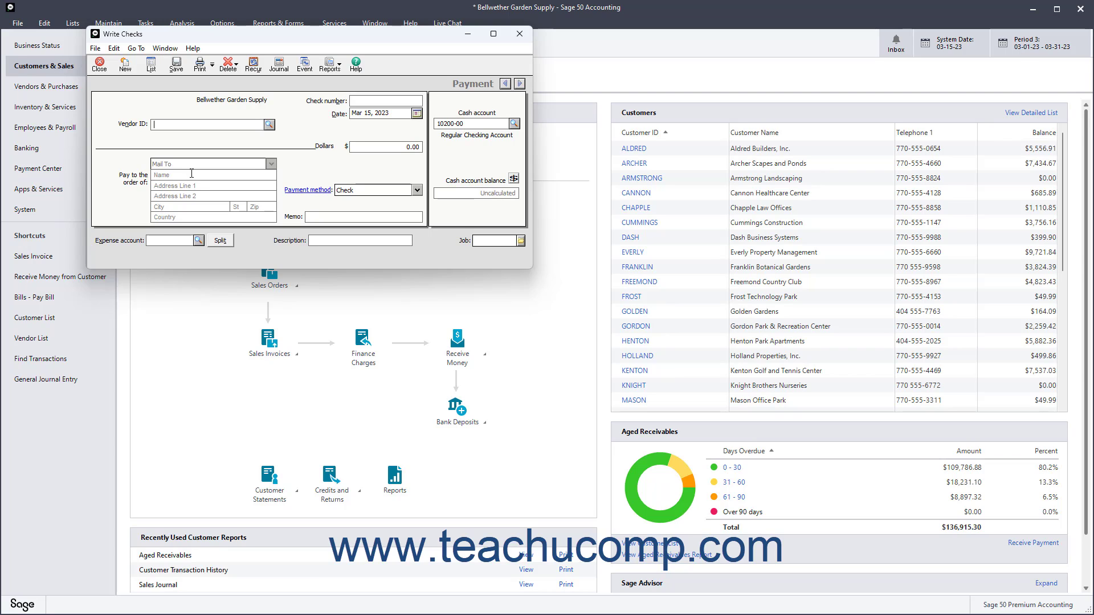
Step: Enter payee Peachtree Deli and check number DEBIT315-02, keeping the date Mar 15, 2023
{"action": "left_click", "coordinate": [192, 173]}
{"action": "type", "text": "Peachtree Deli"}
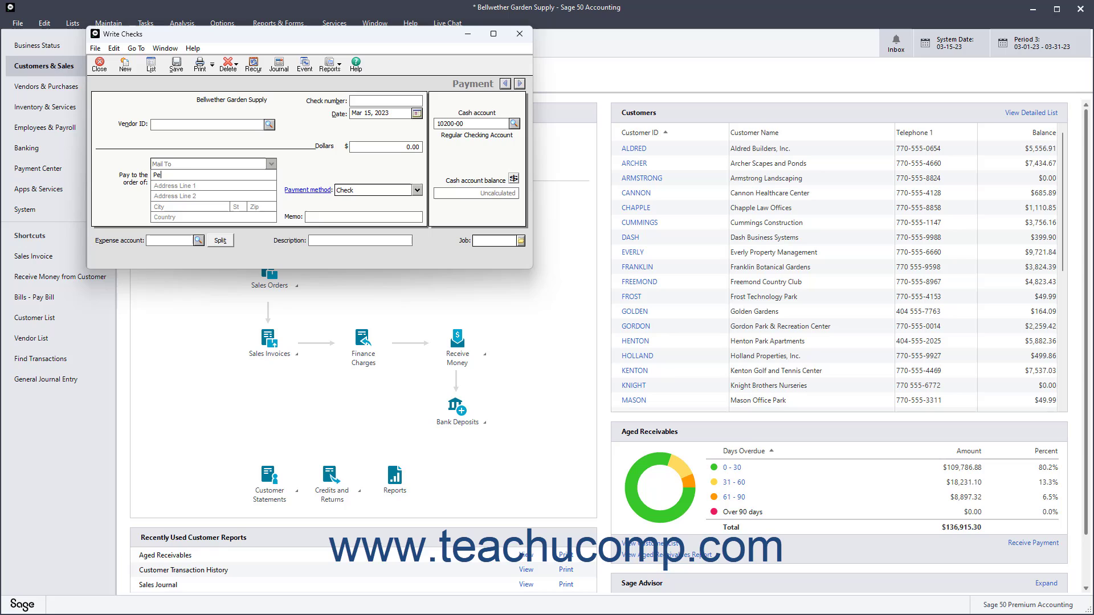
{"action": "left_click", "coordinate": [204, 188]}
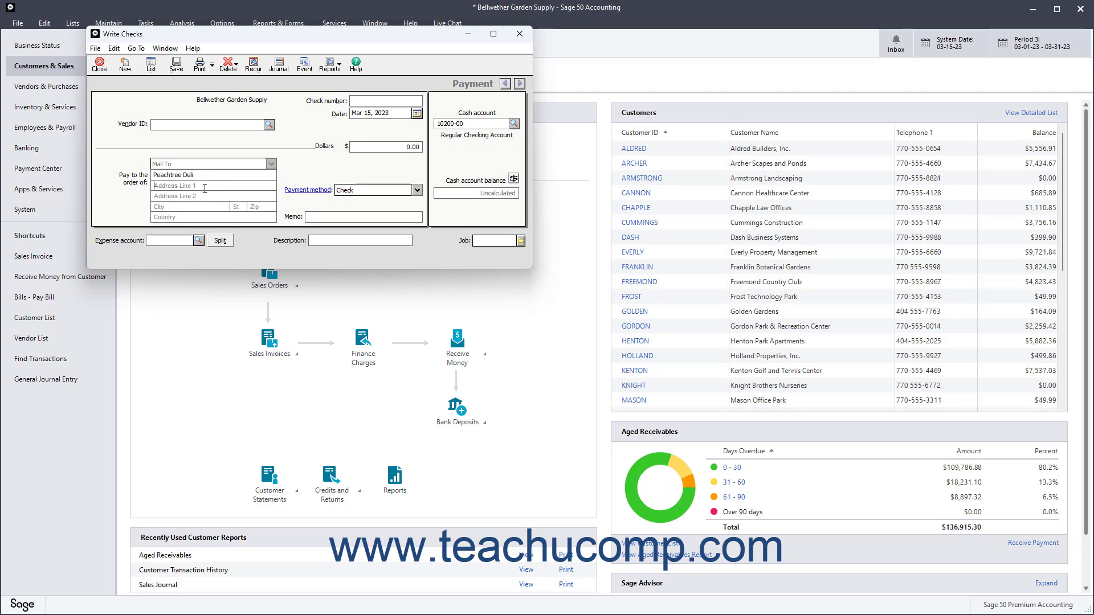
{"action": "left_click", "coordinate": [357, 101]}
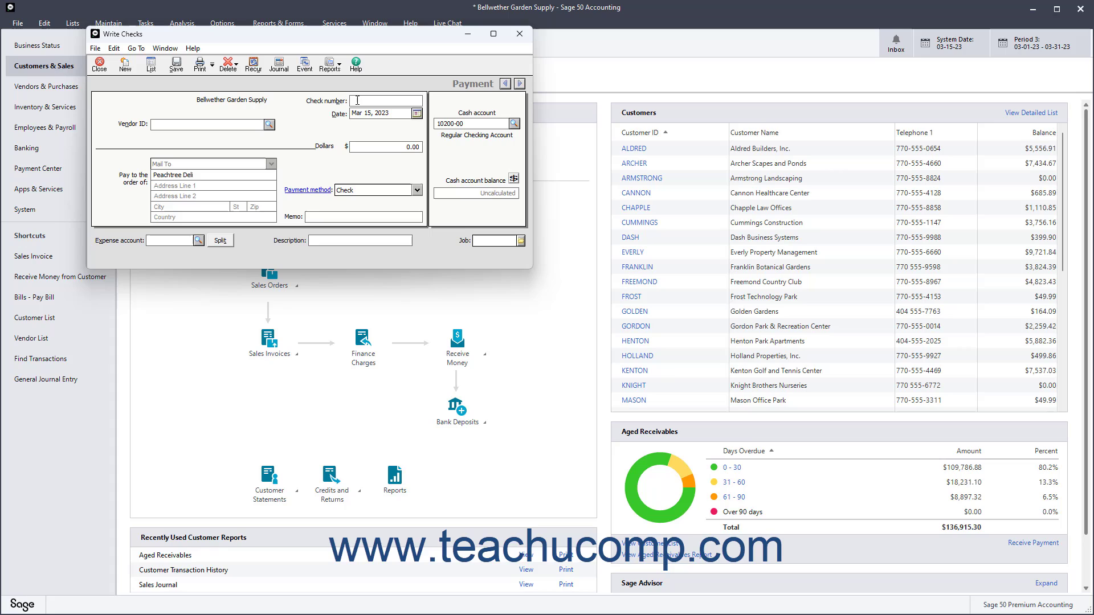
{"action": "type", "text": "DEBIT315-02"}
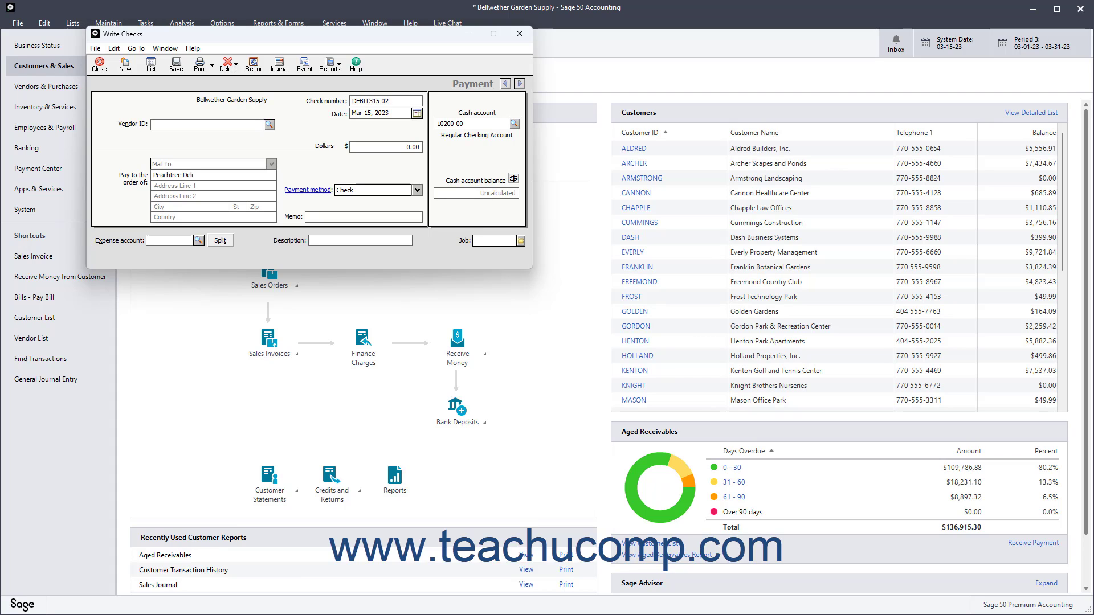
{"action": "left_click", "coordinate": [417, 113]}
{"action": "left_click", "coordinate": [406, 185]}
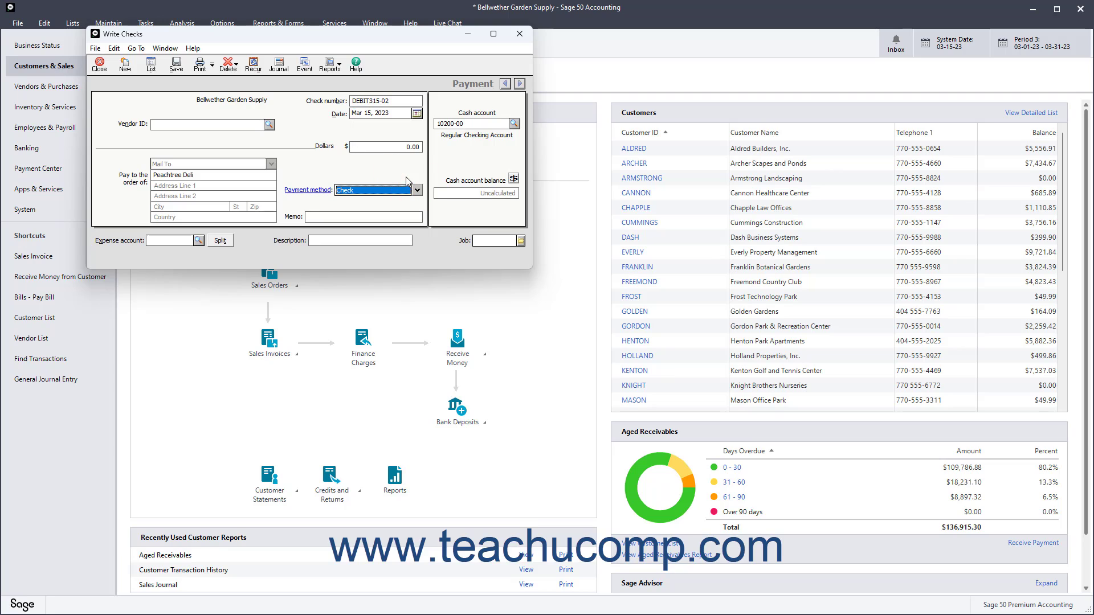
Step: Set the check amount to 42.50, drawn on cash account 10200-00
{"action": "left_click", "coordinate": [413, 146]}
{"action": "type", "text": "42"}
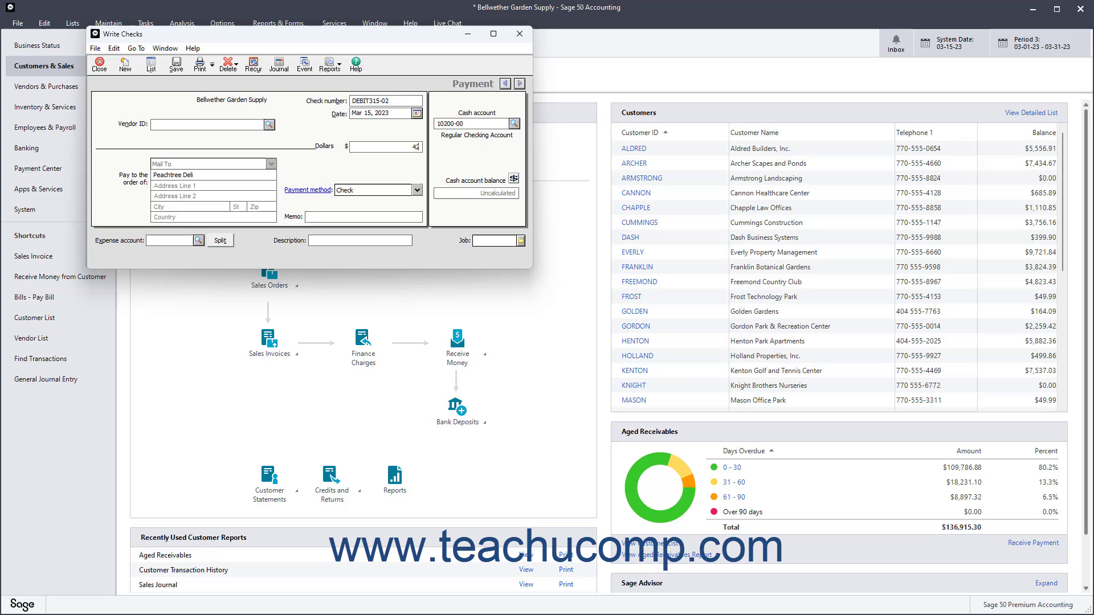
{"action": "type", "text": ".50"}
{"action": "key", "text": "Tab"}
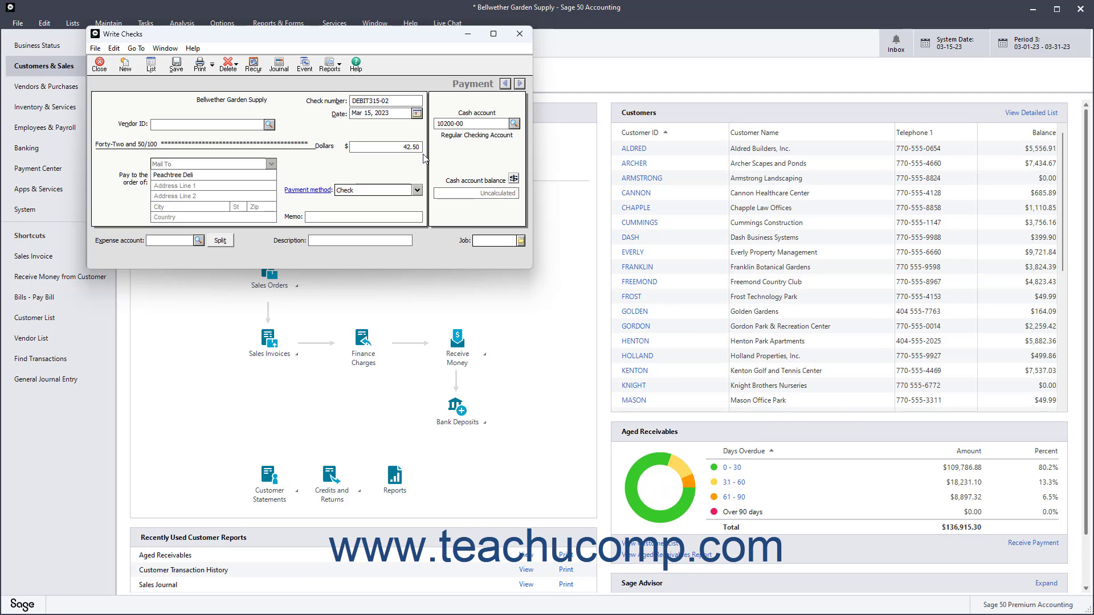
{"action": "left_click", "coordinate": [515, 123]}
{"action": "left_click", "coordinate": [512, 149]}
Step: Charge expense account 70500-00 Meals and Entertainment Exp, confirming the full 42.50 in the split view
{"action": "left_click", "coordinate": [174, 241]}
{"action": "type", "text": "70500-00"}
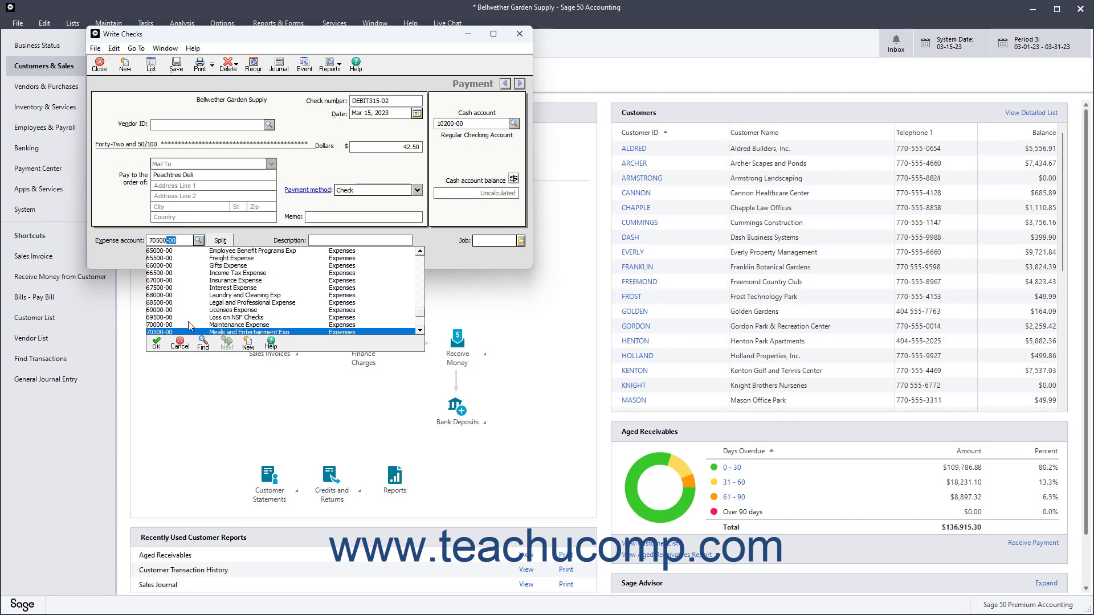
{"action": "key", "text": "Tab"}
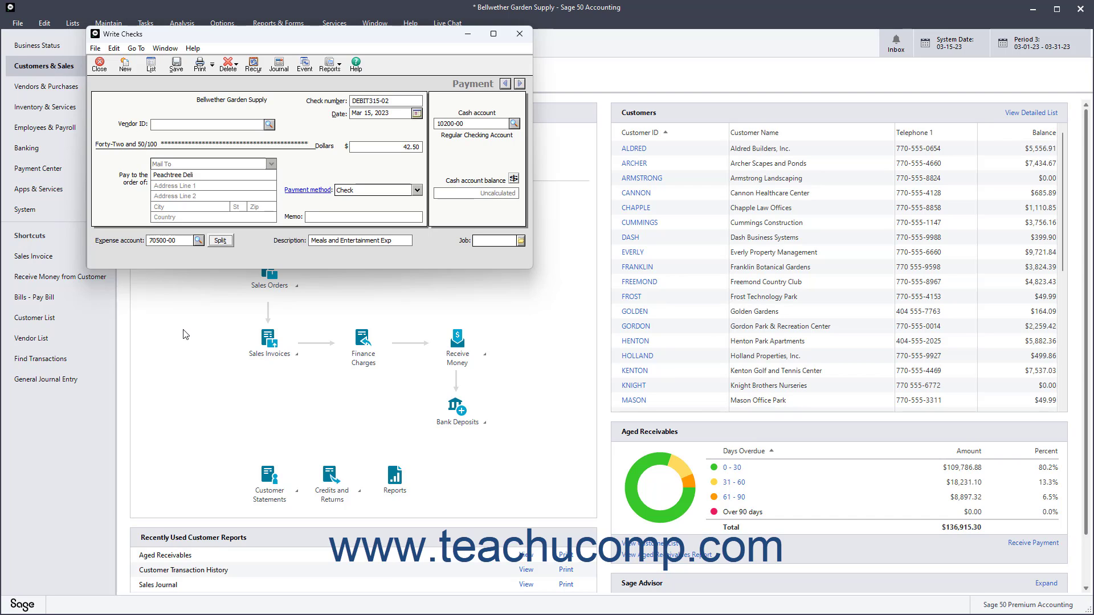
{"action": "left_click", "coordinate": [220, 240]}
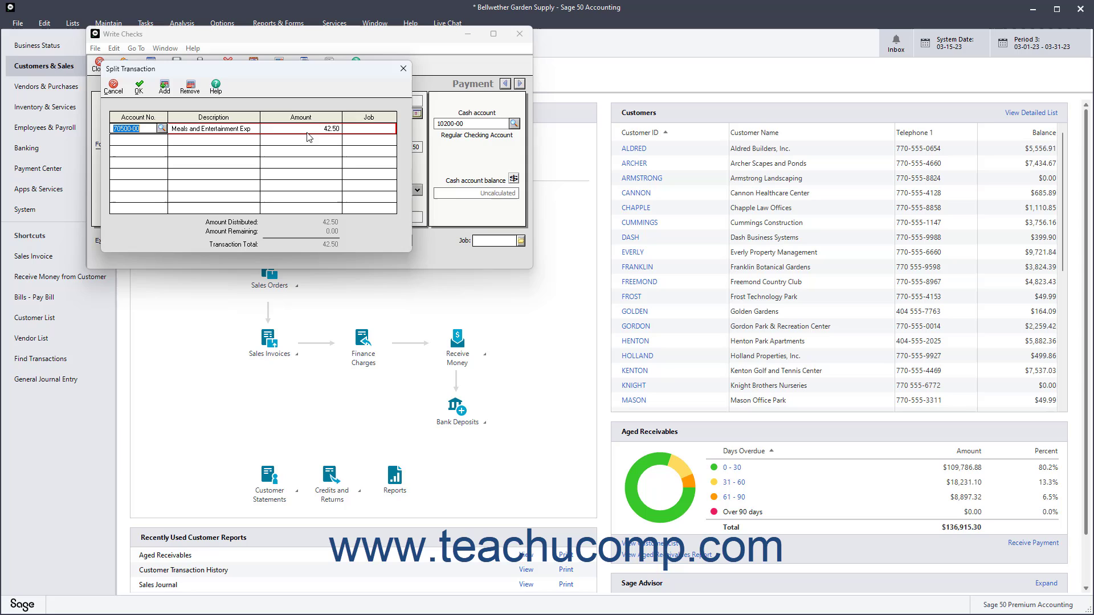
{"action": "left_click", "coordinate": [114, 88]}
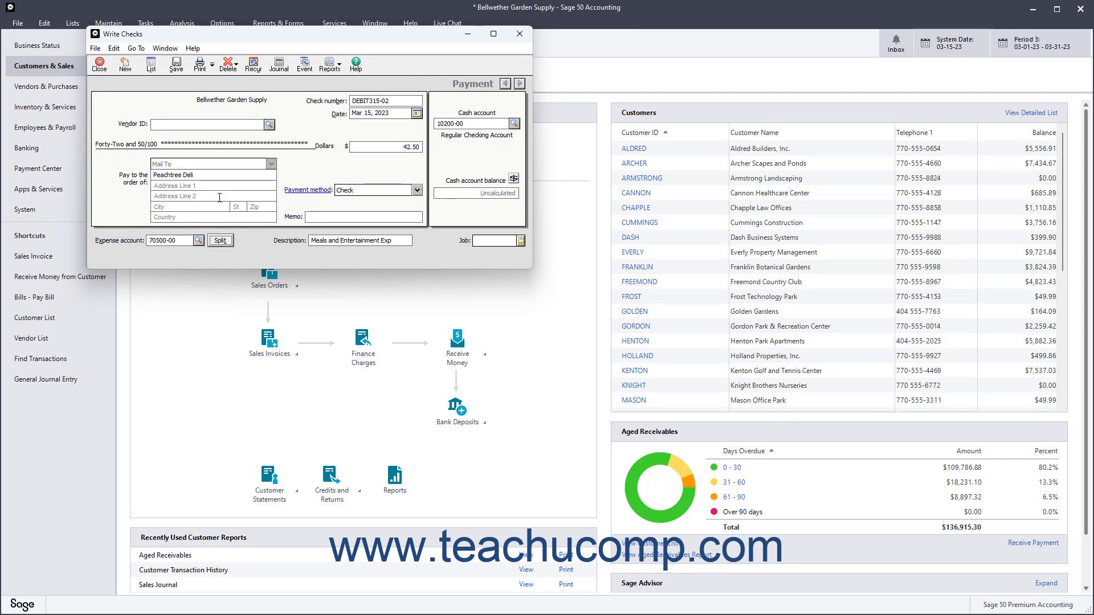
Step: Type 'Food for office meeting' into the check's Memo field
{"action": "left_click", "coordinate": [325, 218]}
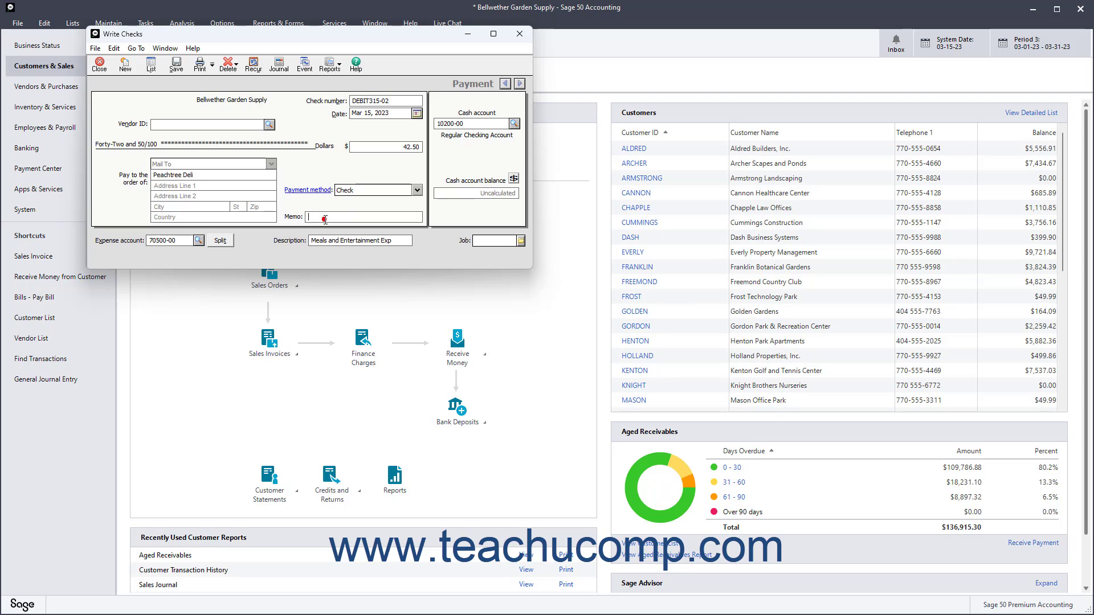
{"action": "type", "text": "Food for office meeting"}
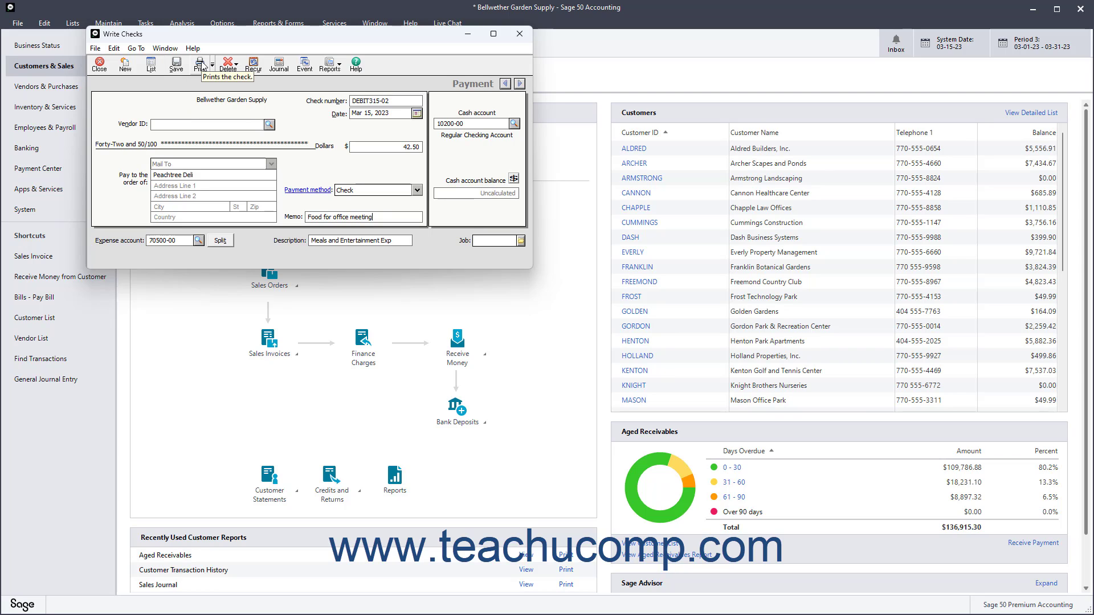
Step: Bring up check print options, keeping the OCR Multi-Purpose AP Laser form and item IDs unreplaced
{"action": "left_click", "coordinate": [200, 67]}
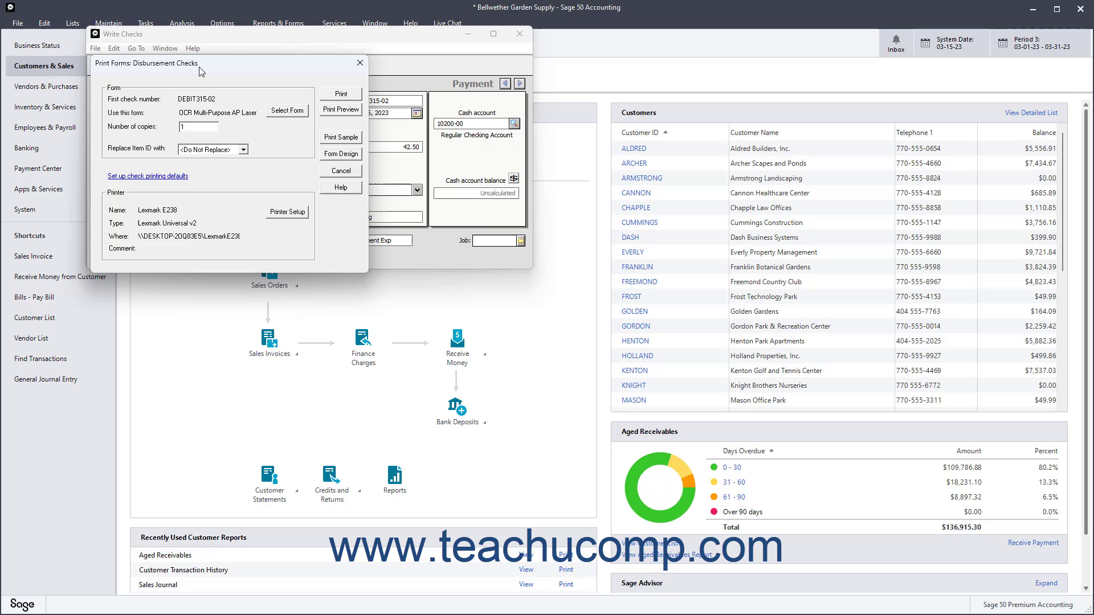
{"action": "left_click", "coordinate": [279, 113]}
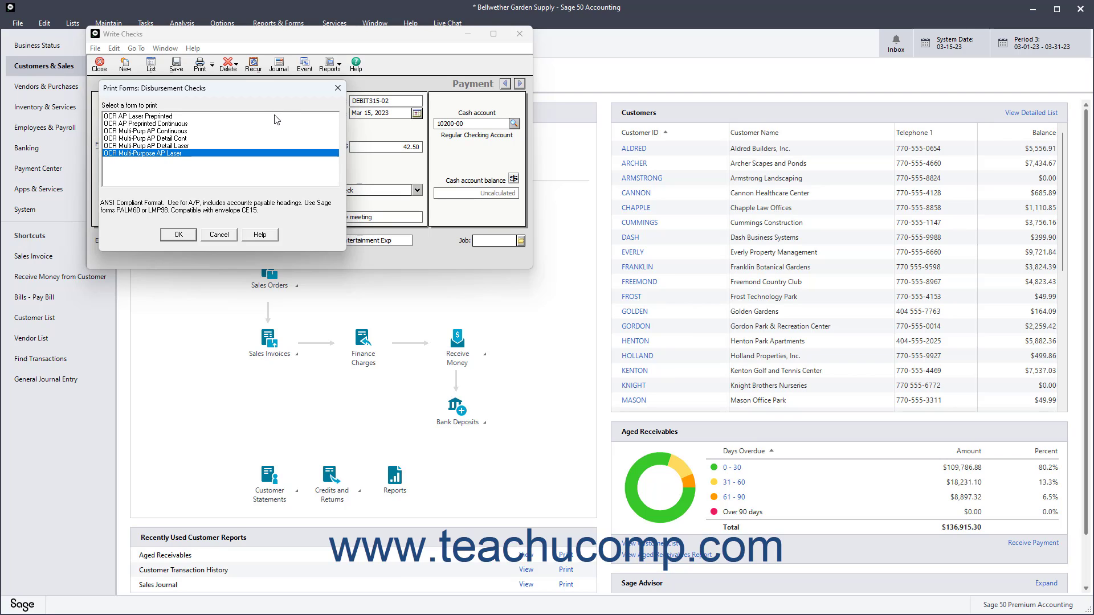
{"action": "left_click", "coordinate": [220, 235]}
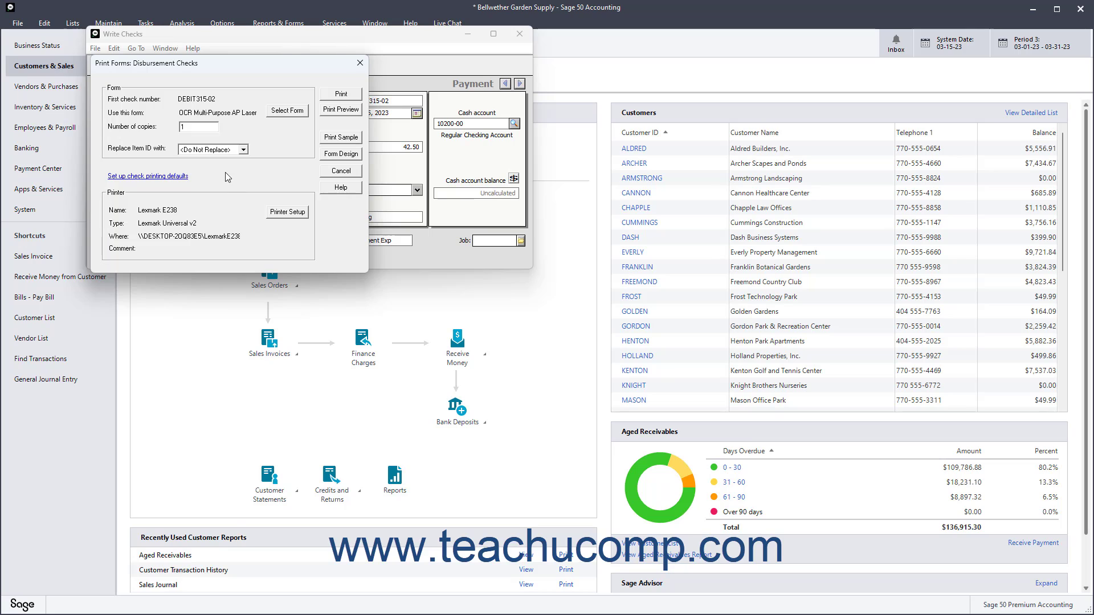
{"action": "left_click", "coordinate": [244, 150]}
{"action": "left_click", "coordinate": [246, 159]}
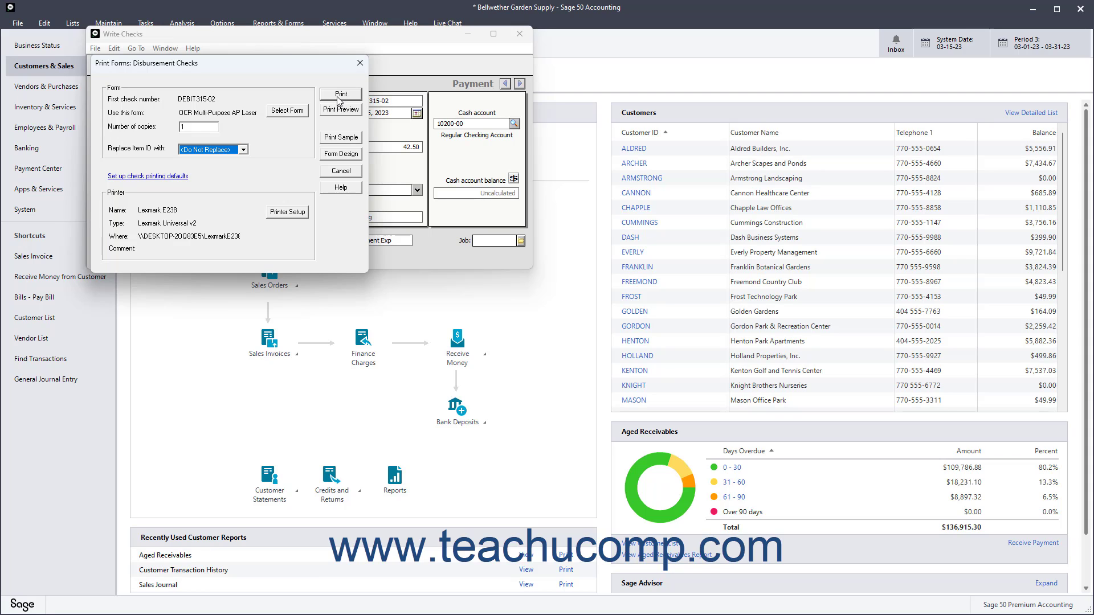
Step: Cancel printing, save the Peachtree Deli check, and close the Write Checks window
{"action": "left_click", "coordinate": [341, 171]}
{"action": "left_click", "coordinate": [176, 64]}
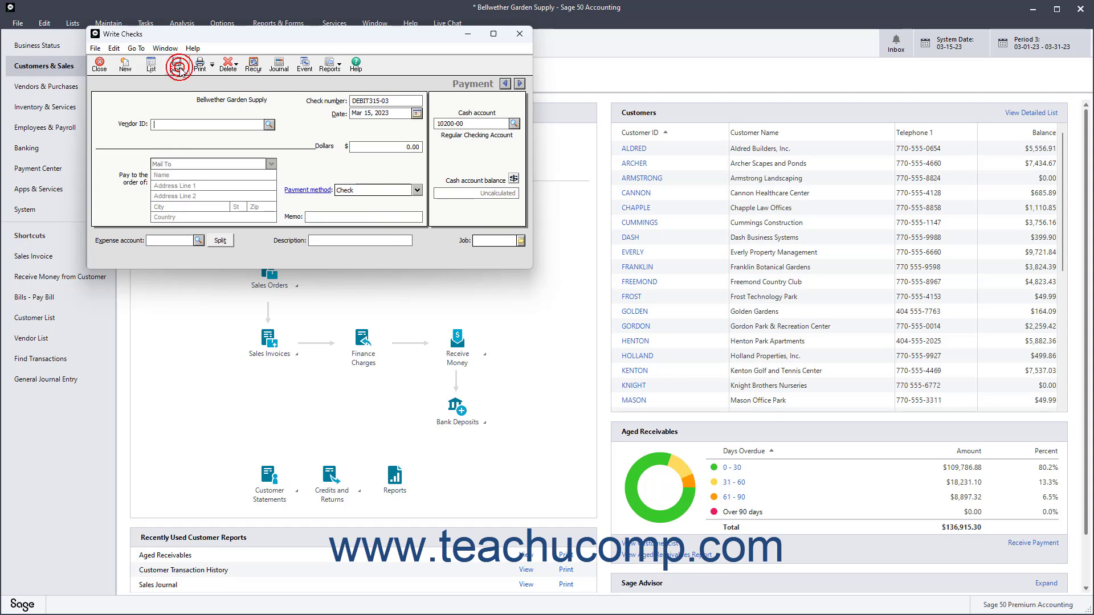
{"action": "left_click", "coordinate": [100, 64]}
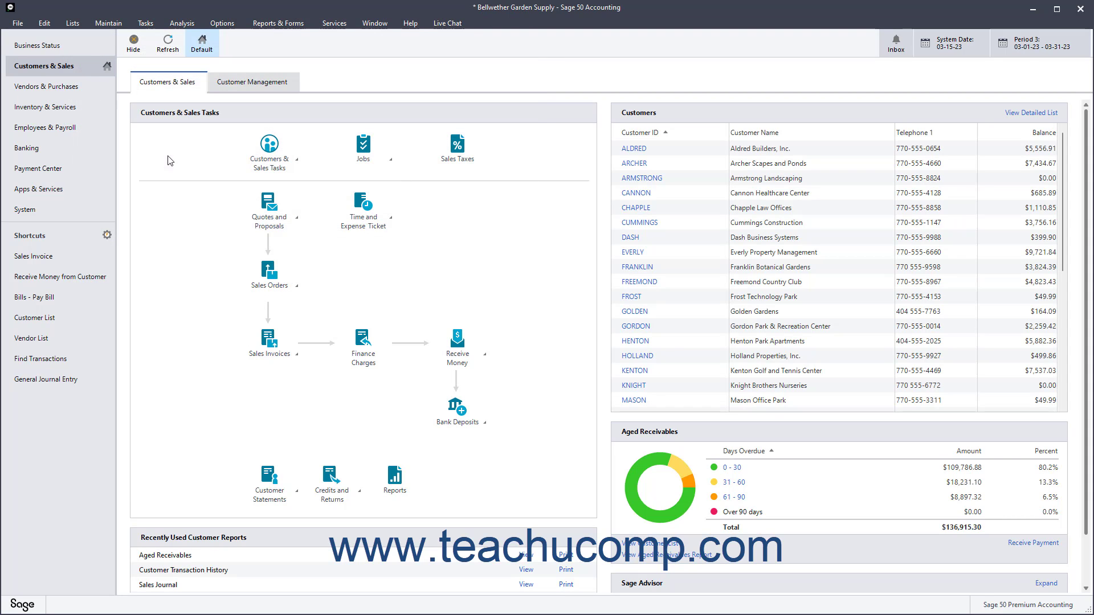